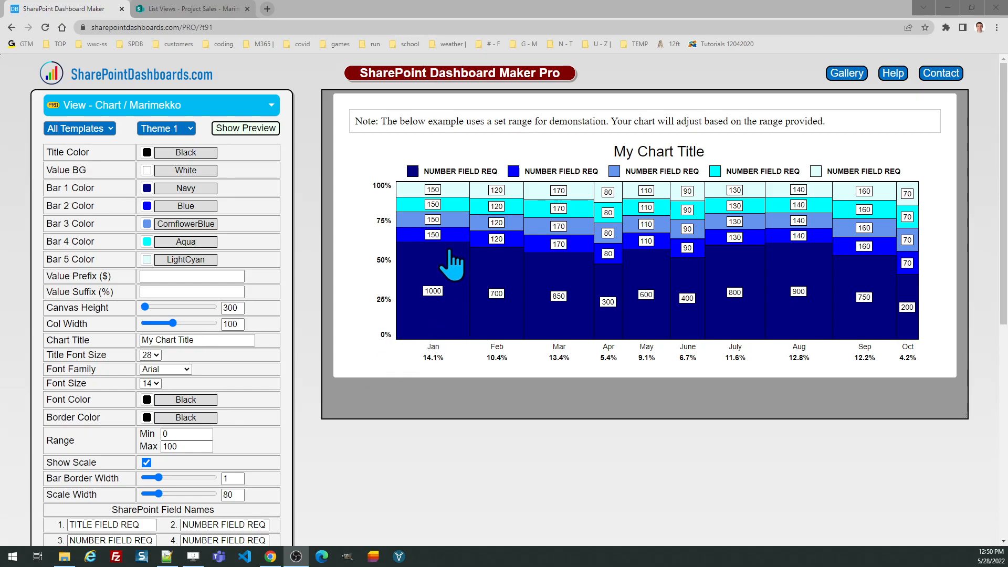
- Set the Marimekko chart's canvas height to 400
{"action": "mouse_move", "coordinate": [457, 284]}
{"action": "mouse_move", "coordinate": [456, 327]}
{"action": "left_click_drag", "start_coordinate": [239, 308], "coordinate": [219, 308]}
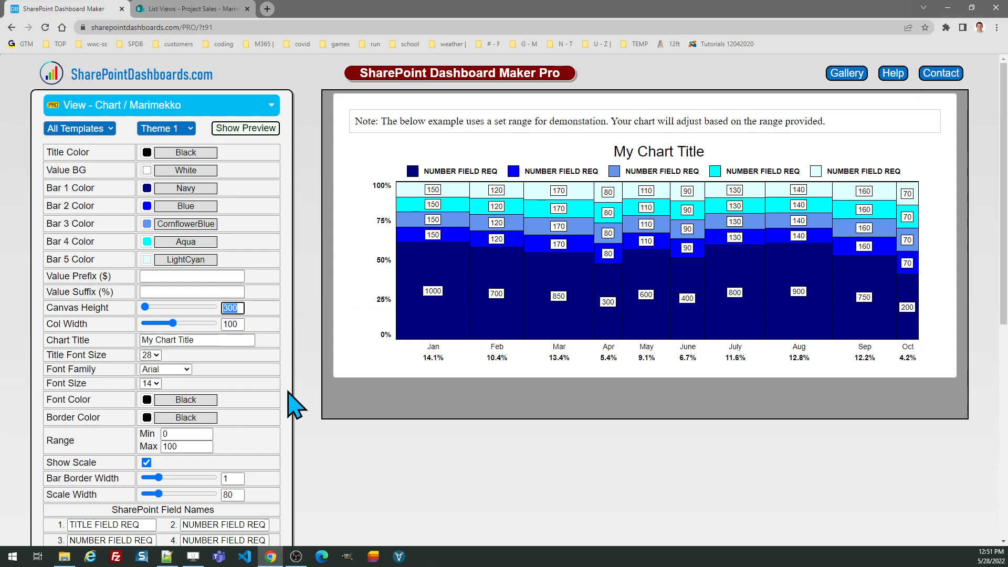
{"action": "type", "text": "400"}
{"action": "key", "text": "Tab"}
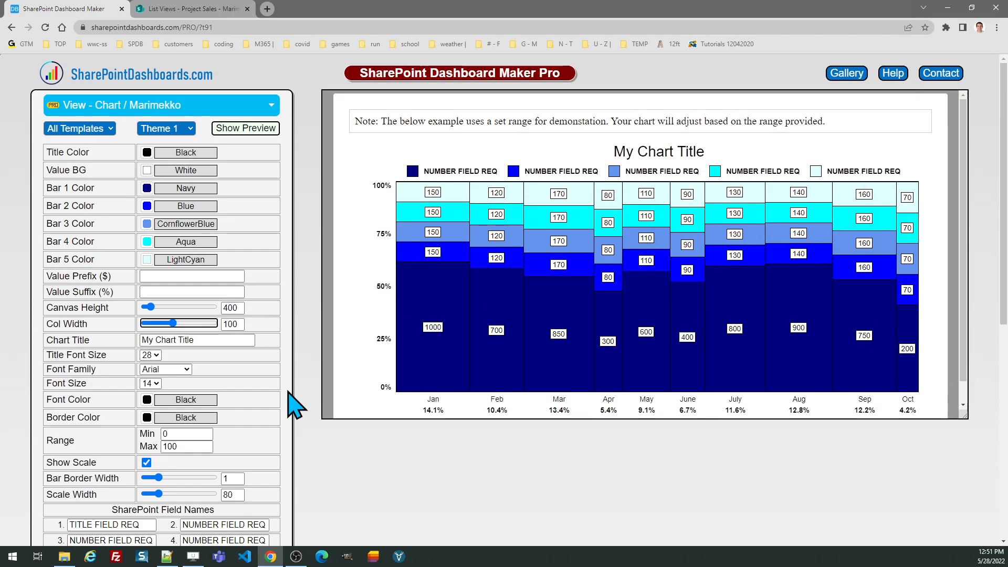
- Examine the Marimekko guide's field requirements and notes, and compare the sample chart with the Project Sales list columns in SharePoint
{"action": "mouse_move", "coordinate": [559, 342]}
{"action": "mouse_move", "coordinate": [908, 324]}
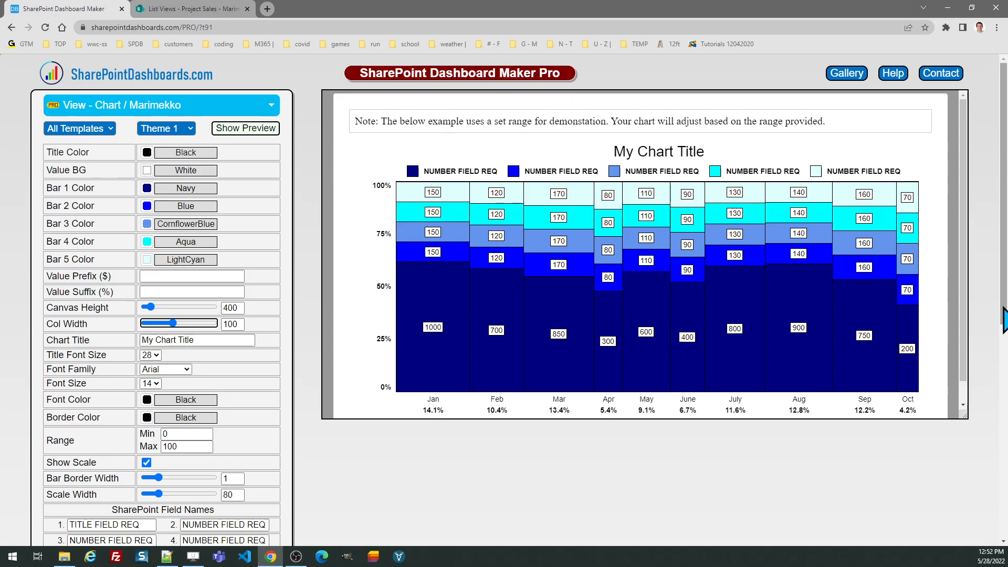
{"action": "left_click_drag", "start_coordinate": [1004, 319], "coordinate": [1003, 531]}
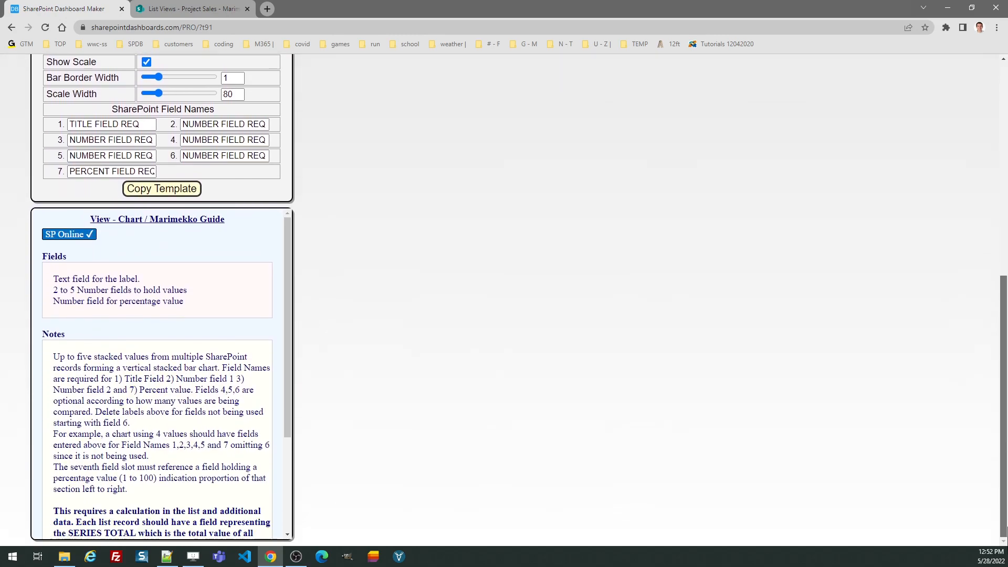
{"action": "scroll", "coordinate": [291, 439], "scroll_direction": "down", "scroll_amount": 1}
{"action": "left_click_drag", "start_coordinate": [288, 446], "coordinate": [288, 371]}
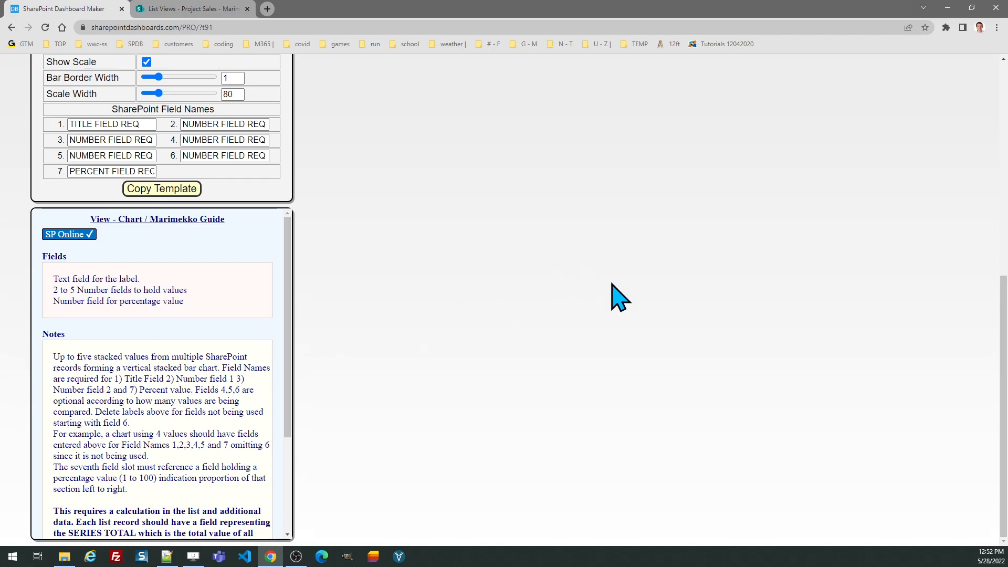
{"action": "left_click_drag", "start_coordinate": [1004, 395], "coordinate": [1003, 168]}
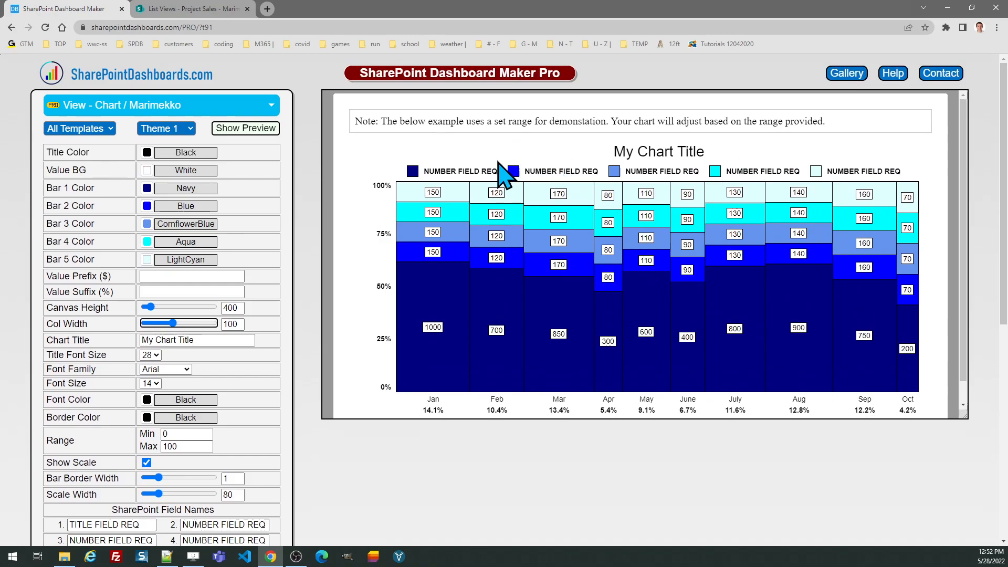
{"action": "left_click", "coordinate": [199, 9]}
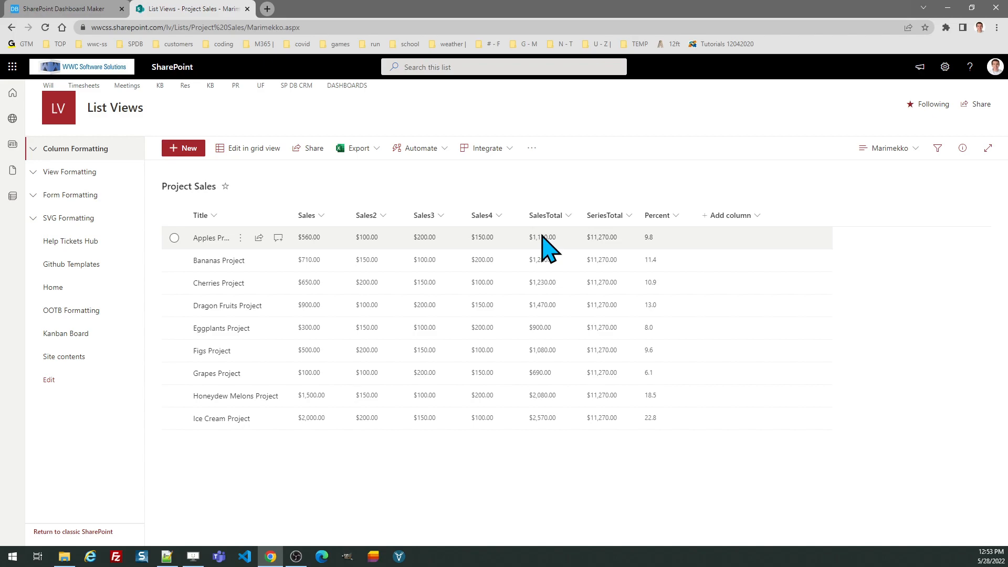
{"action": "left_click", "coordinate": [85, 10]}
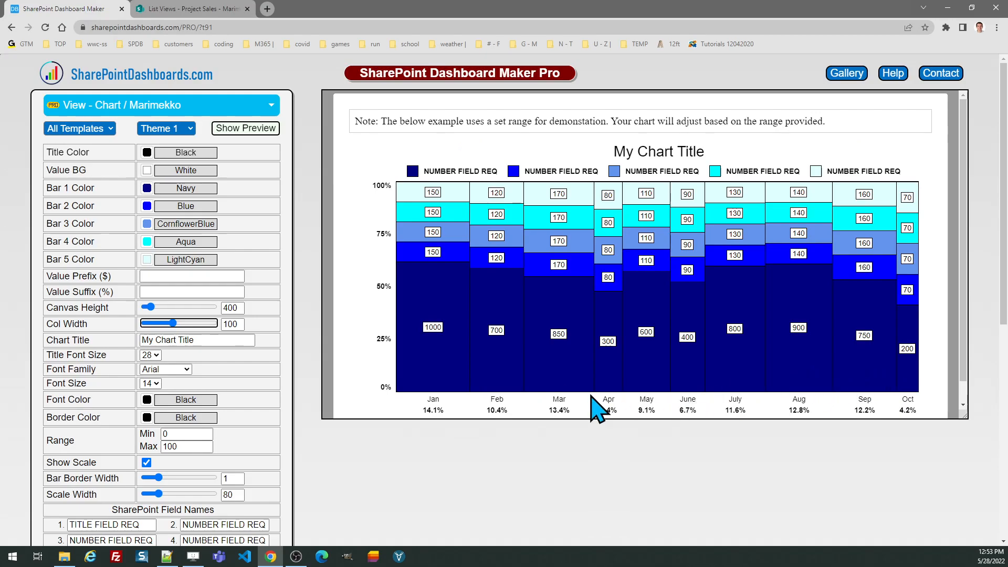
{"action": "left_click", "coordinate": [189, 9]}
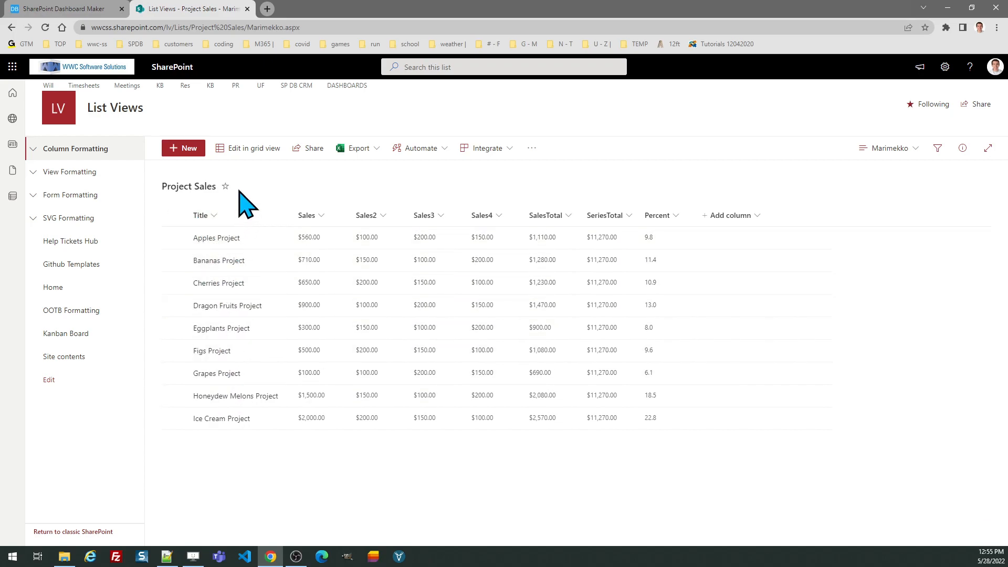
{"action": "left_click", "coordinate": [84, 8]}
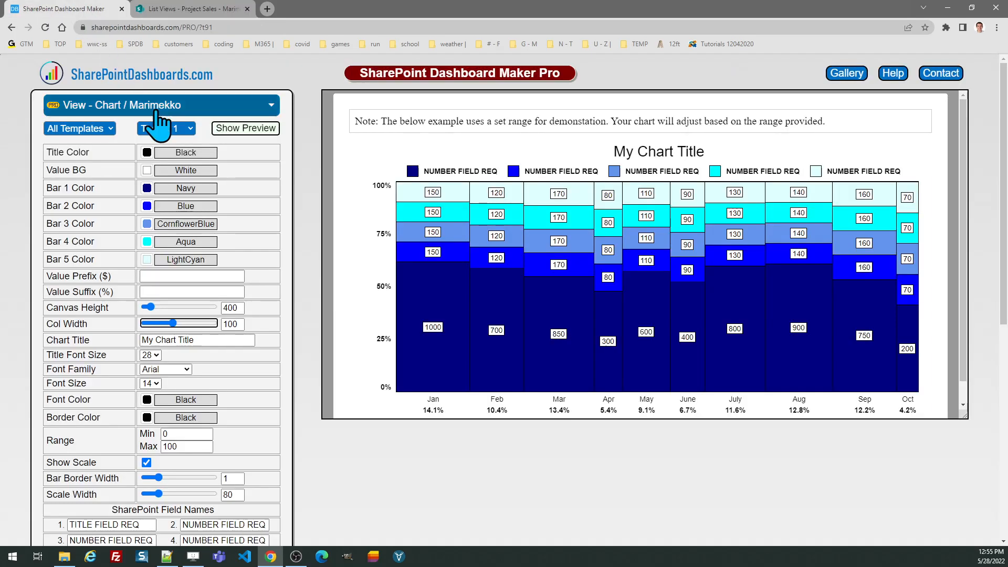
- Try Theme 2, Theme 3 and Theme 4 on the Marimekko chart and return it to Theme 1
{"action": "left_click", "coordinate": [189, 130]}
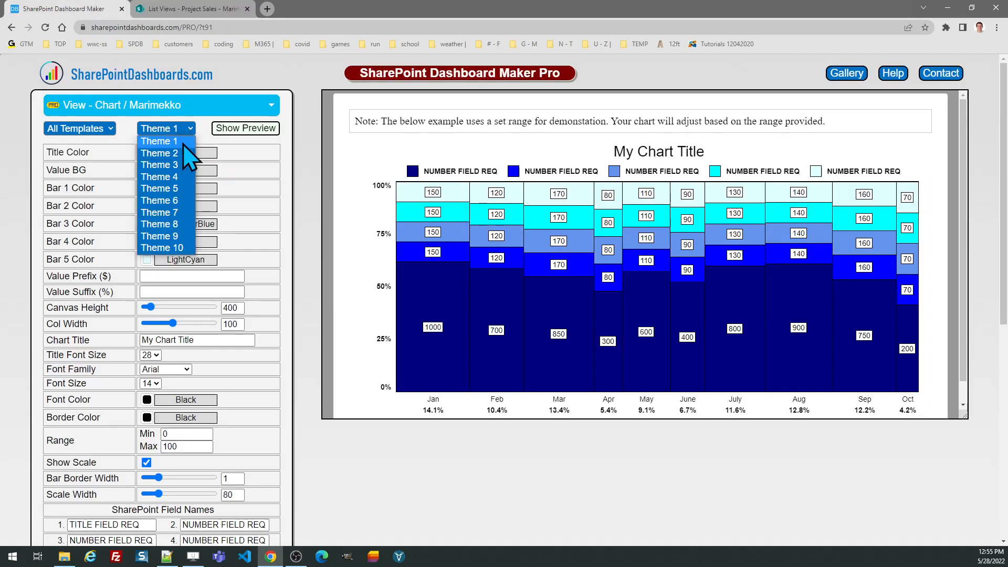
{"action": "left_click", "coordinate": [181, 153]}
{"action": "left_click", "coordinate": [180, 132]}
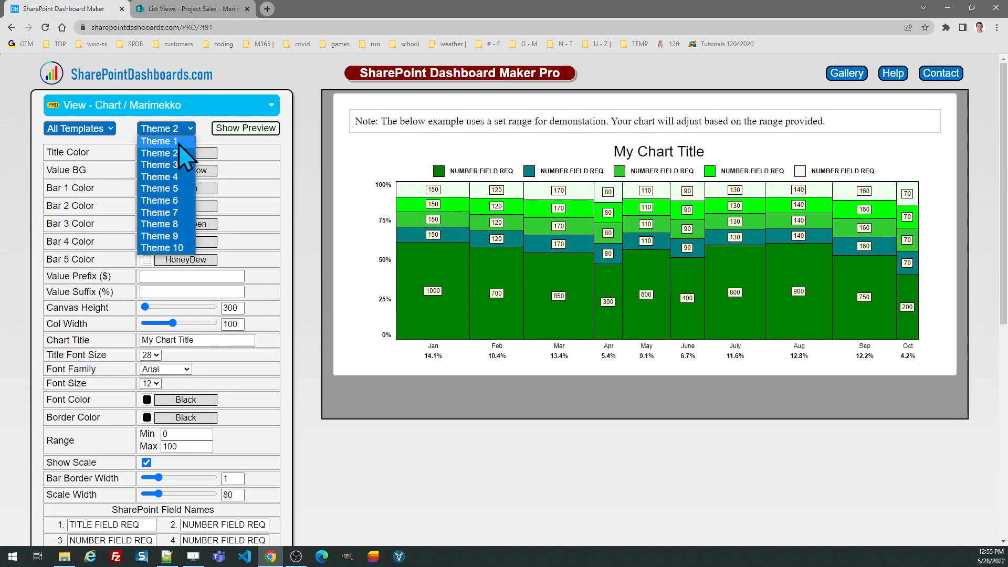
{"action": "left_click", "coordinate": [181, 163]}
{"action": "left_click", "coordinate": [178, 129]}
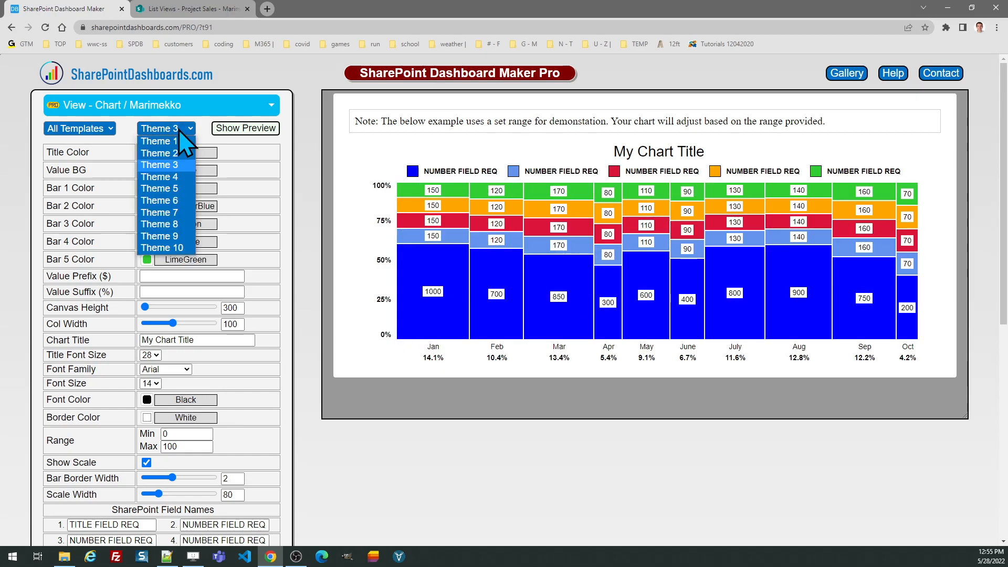
{"action": "left_click", "coordinate": [180, 179]}
{"action": "left_click", "coordinate": [177, 130]}
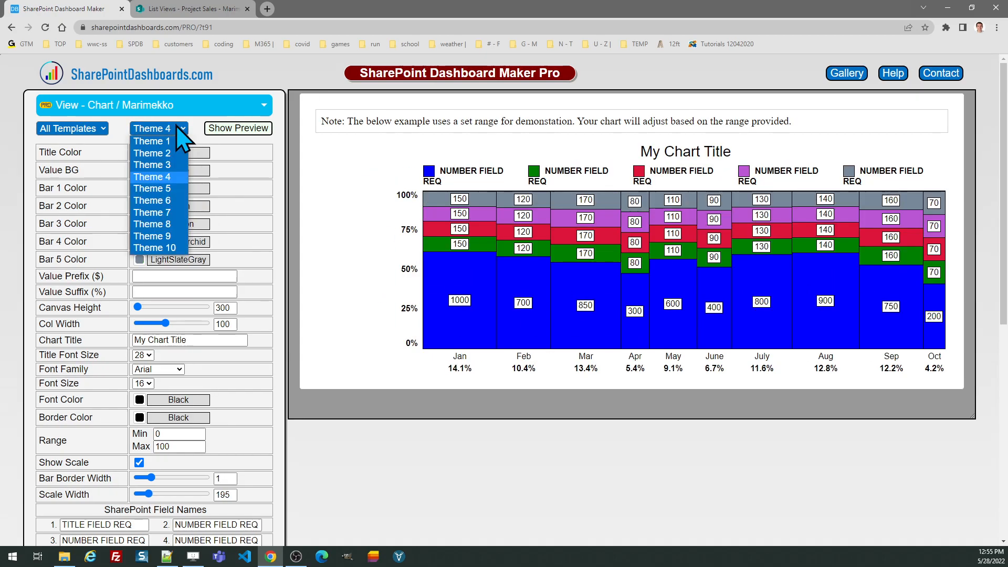
{"action": "left_click", "coordinate": [173, 141]}
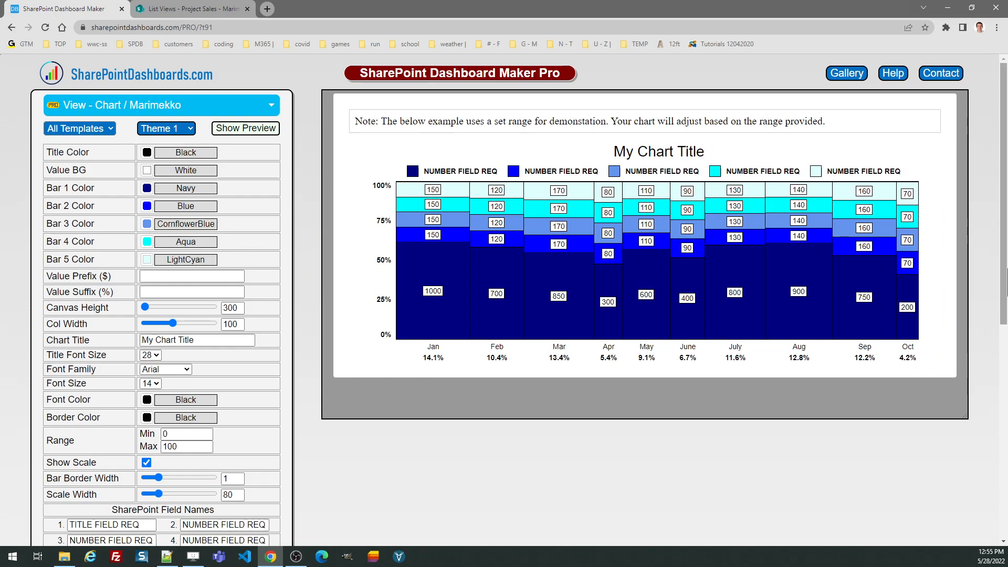
- Set the Marimekko chart's canvas height to 500
{"action": "scroll", "coordinate": [1002, 286], "scroll_direction": "down", "scroll_amount": 2}
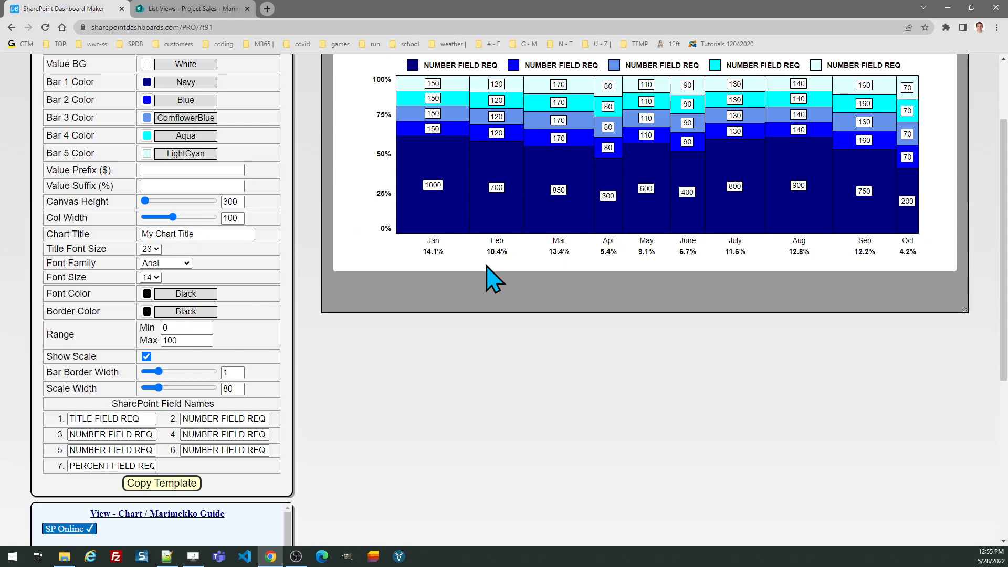
{"action": "left_click", "coordinate": [234, 201]}
{"action": "double_click", "coordinate": [234, 201]}
{"action": "type", "text": "500"}
{"action": "key", "text": "Tab"}
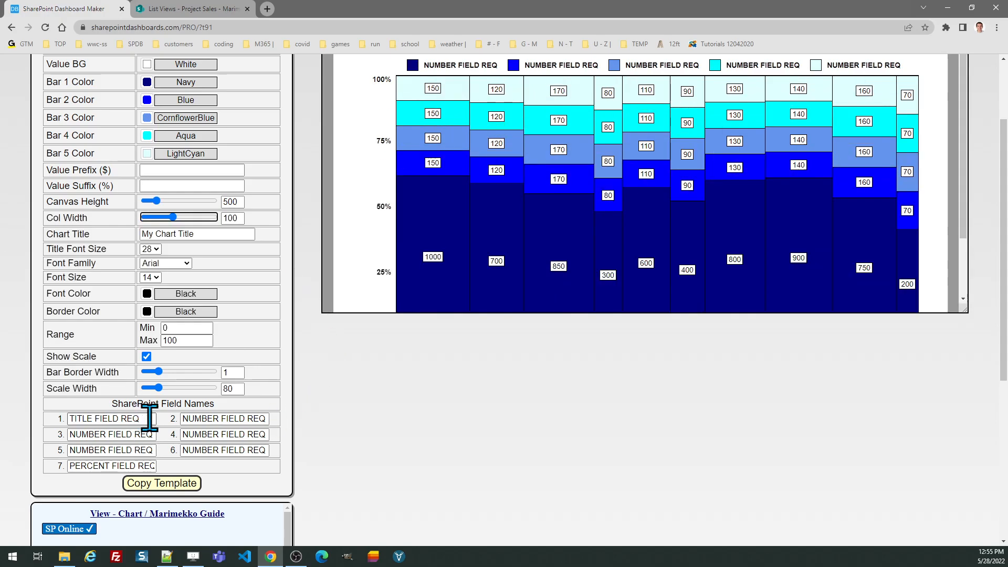
- Enter Title as SharePoint field name 1 and Sales as field name 2
{"action": "left_click_drag", "start_coordinate": [150, 418], "coordinate": [57, 433]}
{"action": "type", "text": "T"}
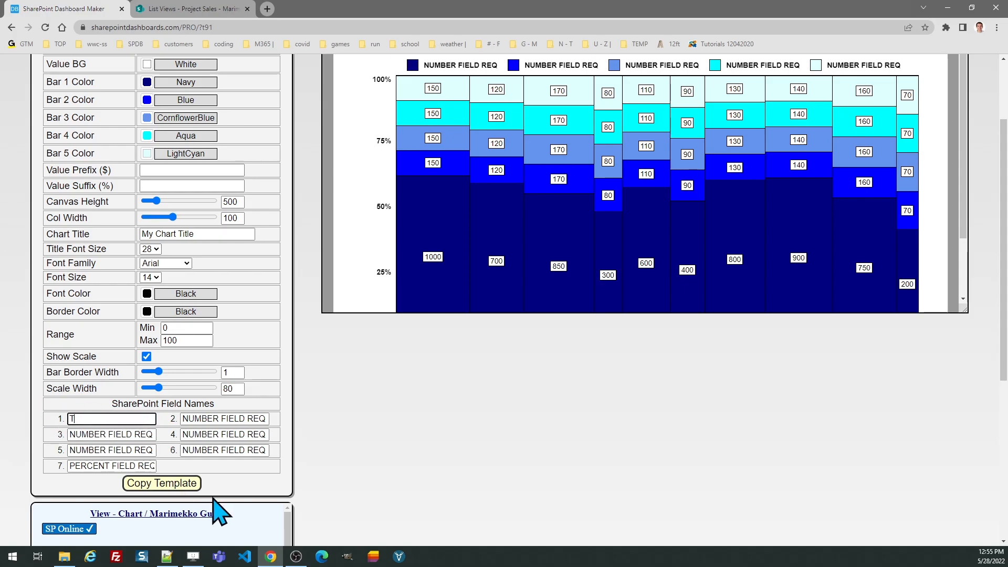
{"action": "type", "text": "itle"}
{"action": "key", "text": "Tab"}
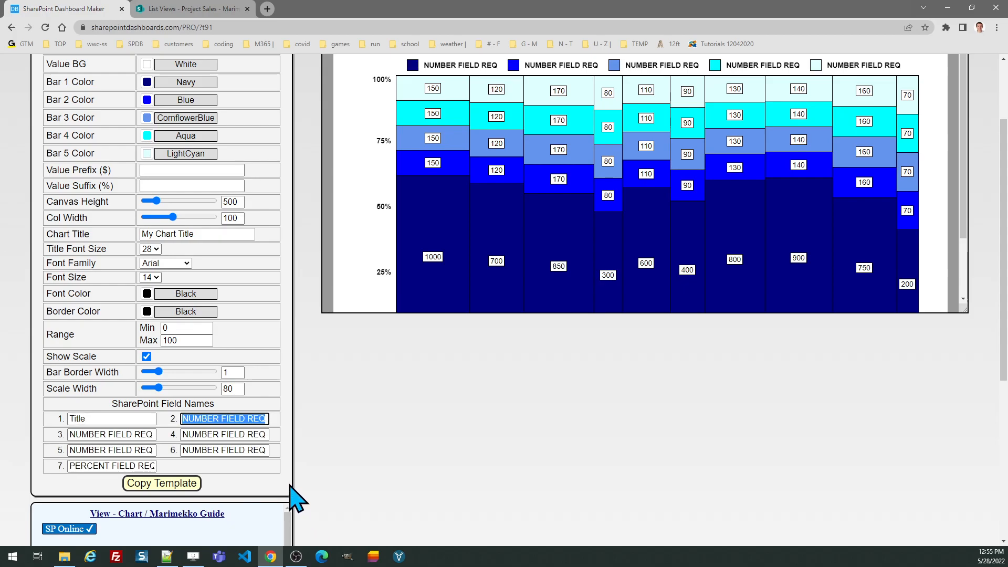
{"action": "type", "text": "Sales"}
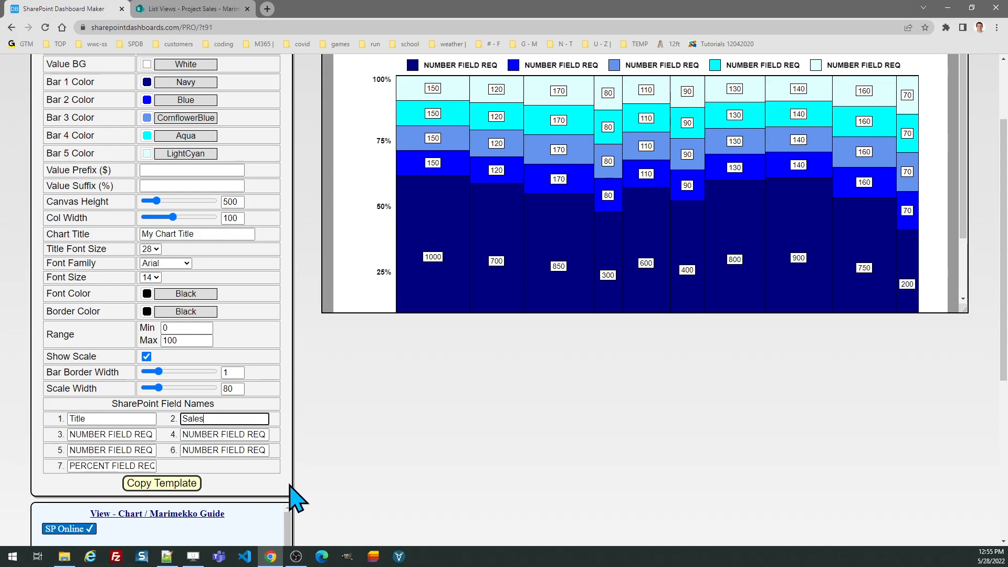
{"action": "key", "text": "Tab"}
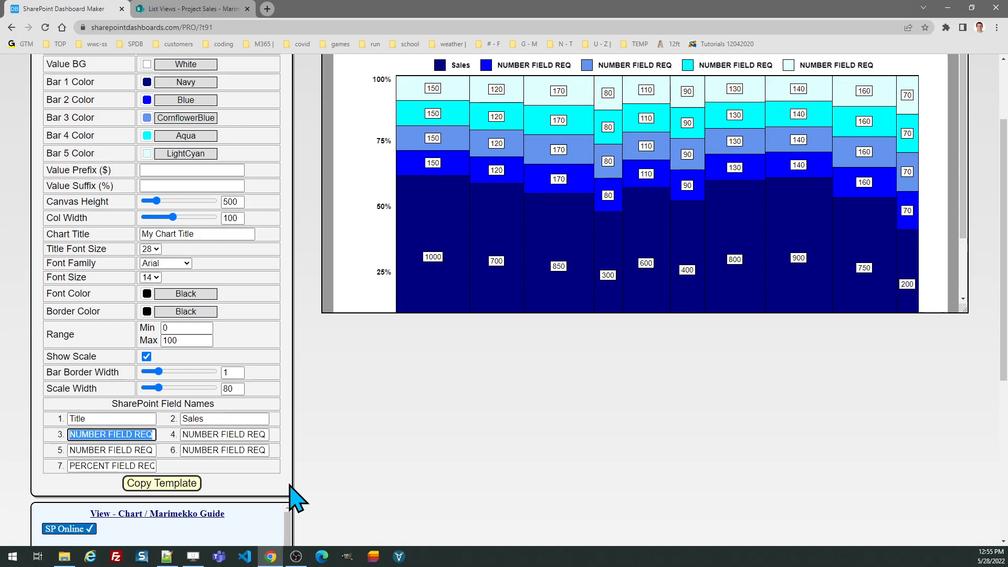
- Fill SharePoint field names 3, 4 and 5 with Sales2, Sales3 and Sales4
{"action": "type", "text": "Sales2"}
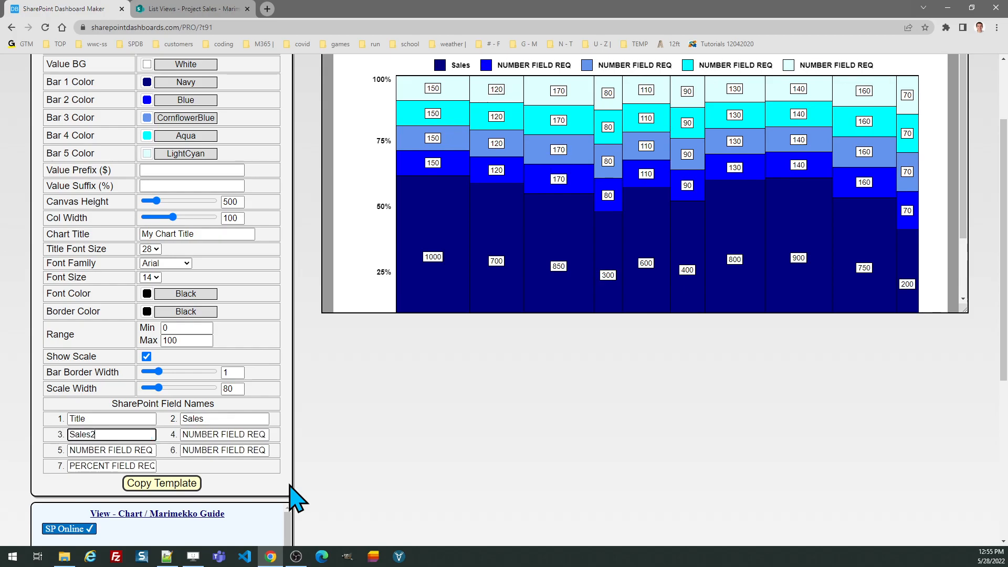
{"action": "key", "text": "Tab"}
{"action": "type", "text": "Sales3"}
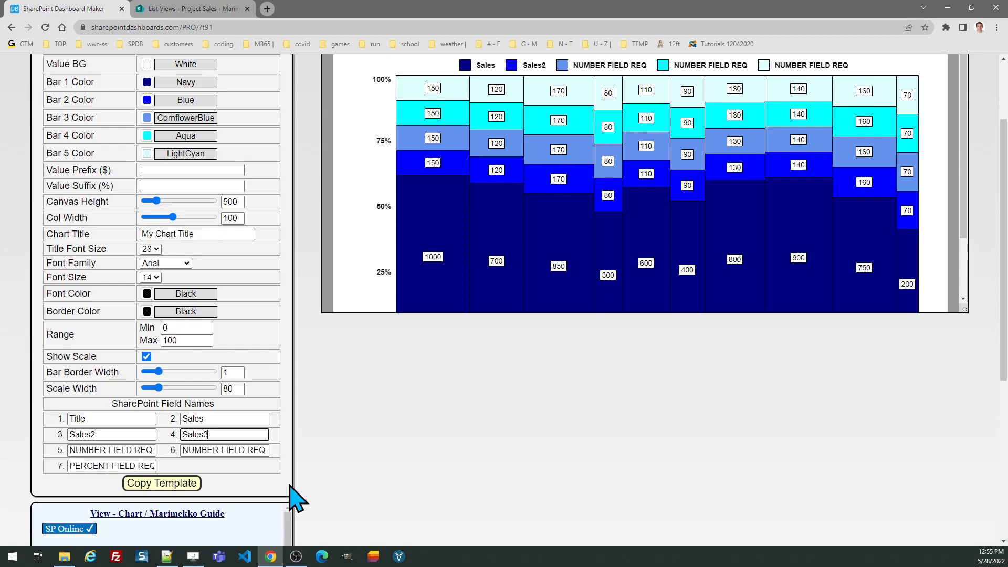
{"action": "key", "text": "Tab"}
{"action": "type", "text": "Sales"}
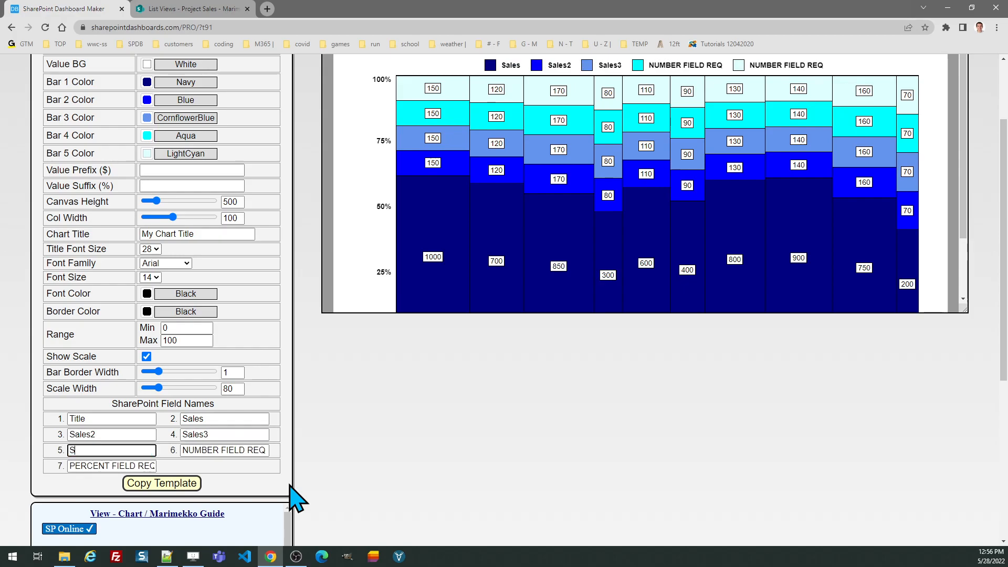
{"action": "type", "text": "4"}
{"action": "key", "text": "Tab"}
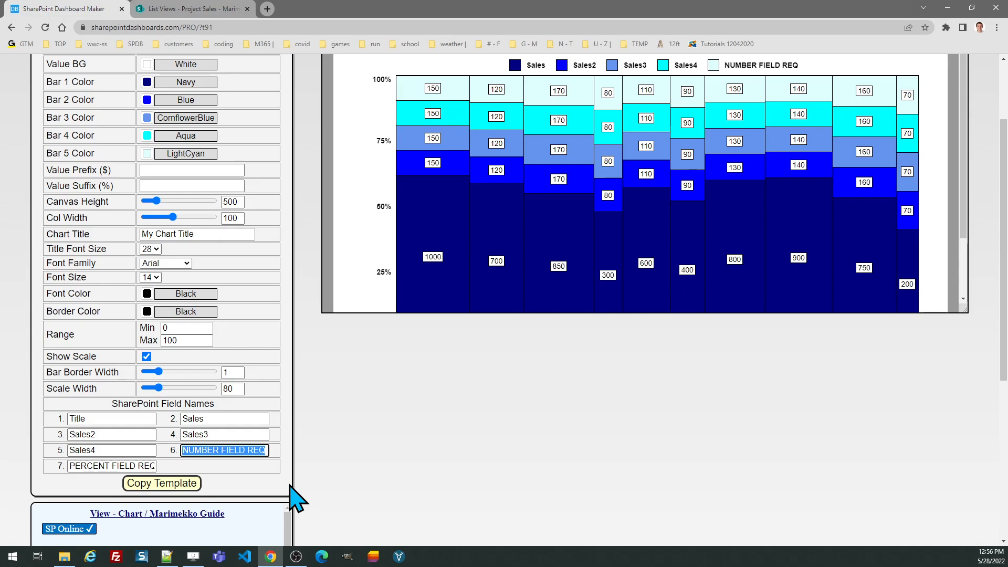
- Clear the unused SharePoint field name 6 and enter Percent as field name 7
{"action": "key", "text": "BackSpace"}
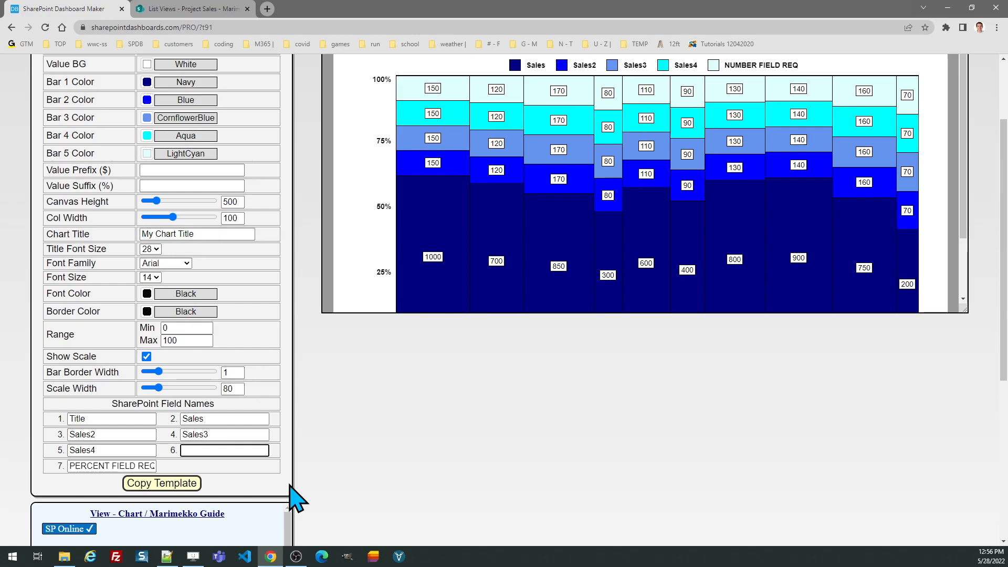
{"action": "key", "text": "Tab"}
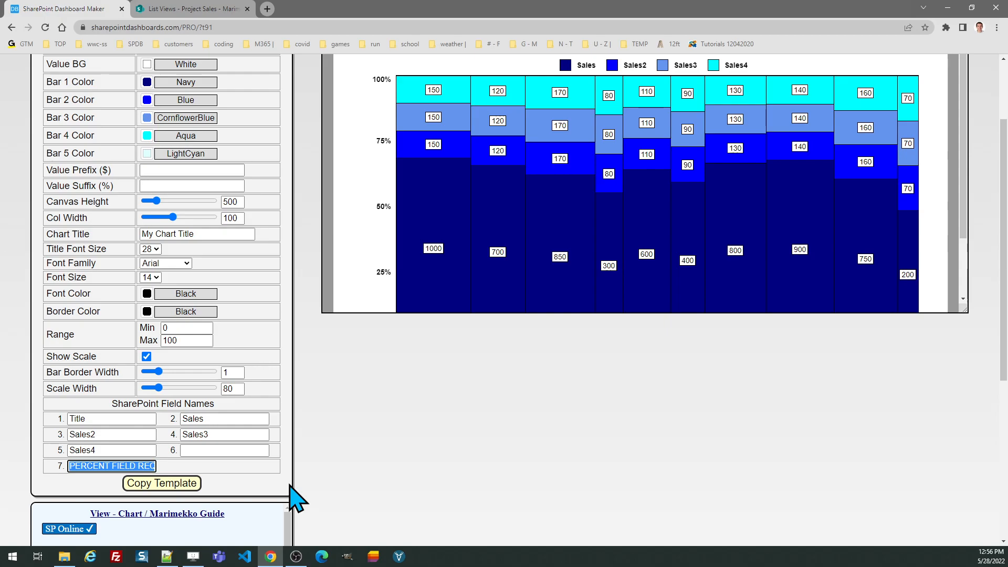
{"action": "type", "text": "Percent"}
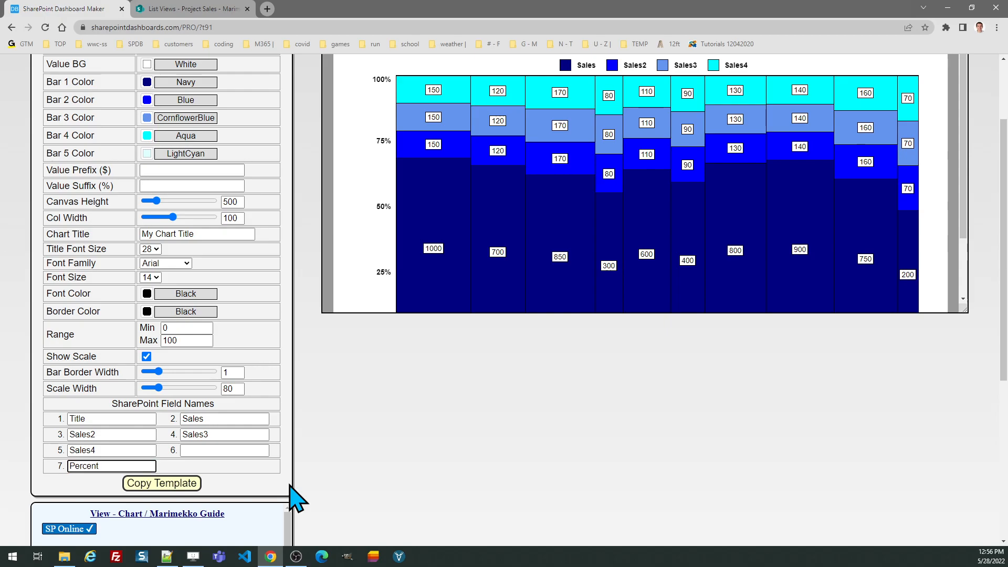
{"action": "left_click", "coordinate": [289, 483]}
- Set the chart's value prefix to $ and check the preview
{"action": "left_click", "coordinate": [160, 169]}
{"action": "type", "text": "$"}
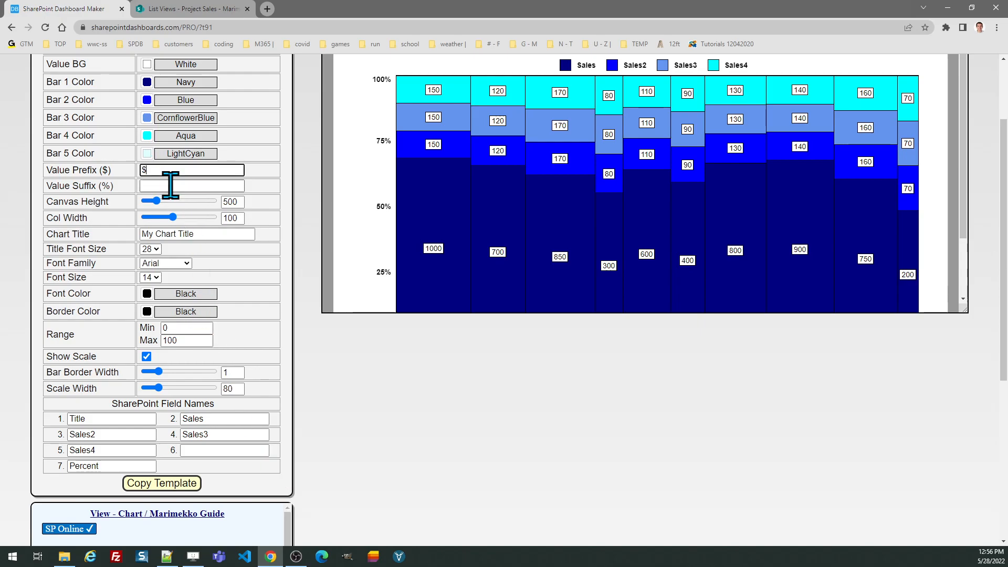
{"action": "key", "text": "Tab"}
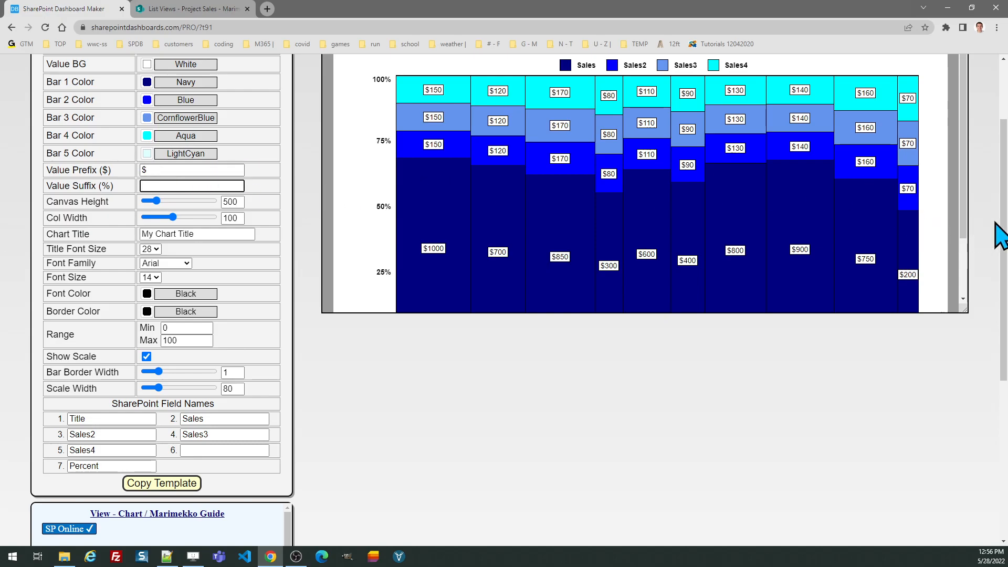
{"action": "left_click_drag", "start_coordinate": [1000, 226], "coordinate": [1002, 186]}
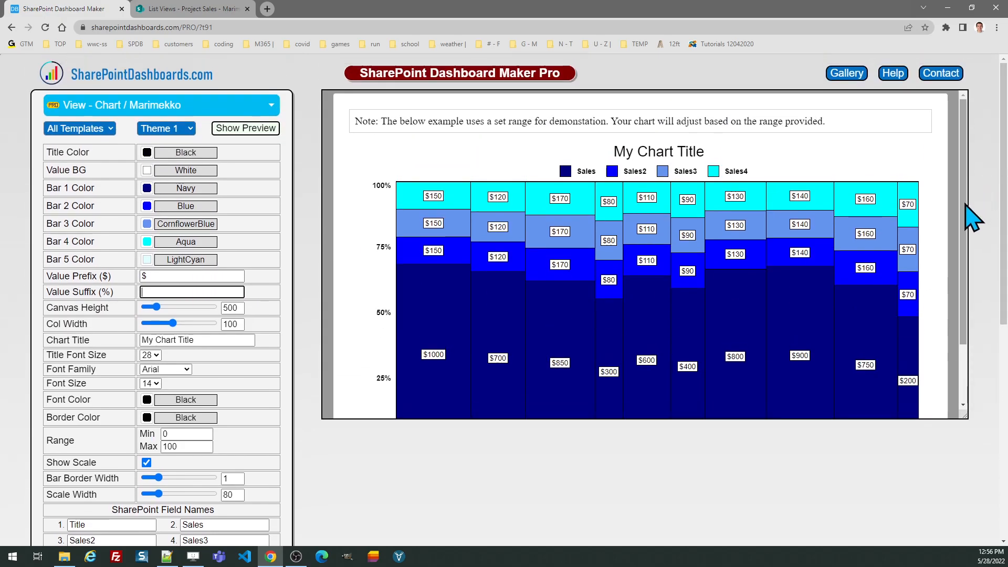
{"action": "scroll", "coordinate": [970, 246], "scroll_direction": "down", "scroll_amount": 2}
{"action": "scroll", "coordinate": [968, 200], "scroll_direction": "up", "scroll_amount": 2}
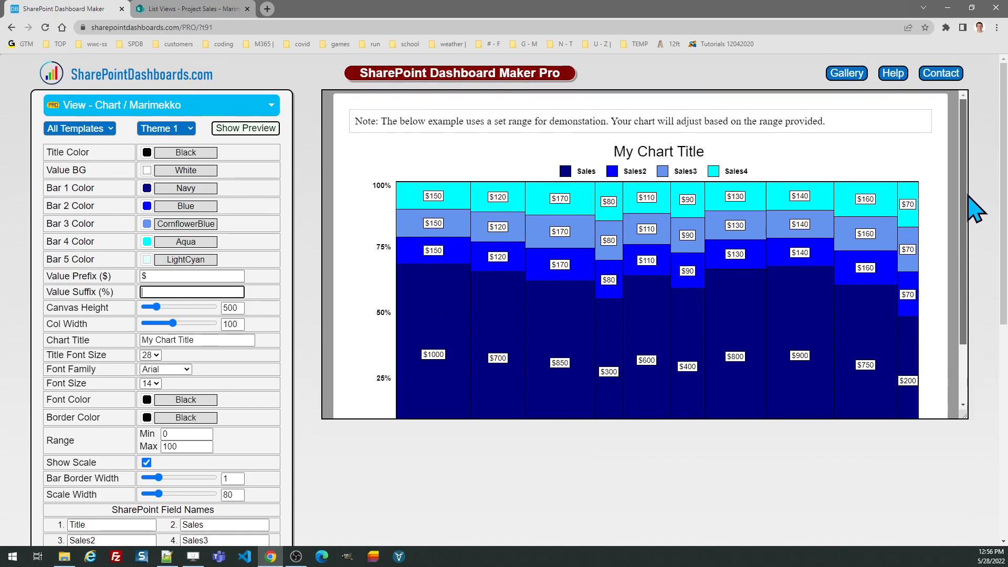
- Copy the configured Marimekko template code and dismiss the SharePoint instructions
{"action": "left_click_drag", "start_coordinate": [1003, 210], "coordinate": [1004, 267]}
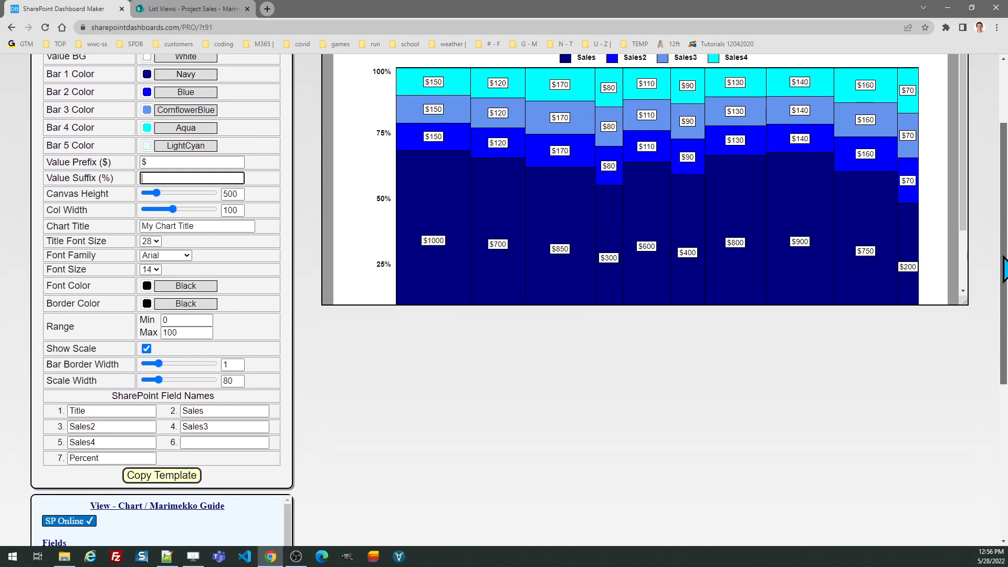
{"action": "left_click", "coordinate": [166, 478]}
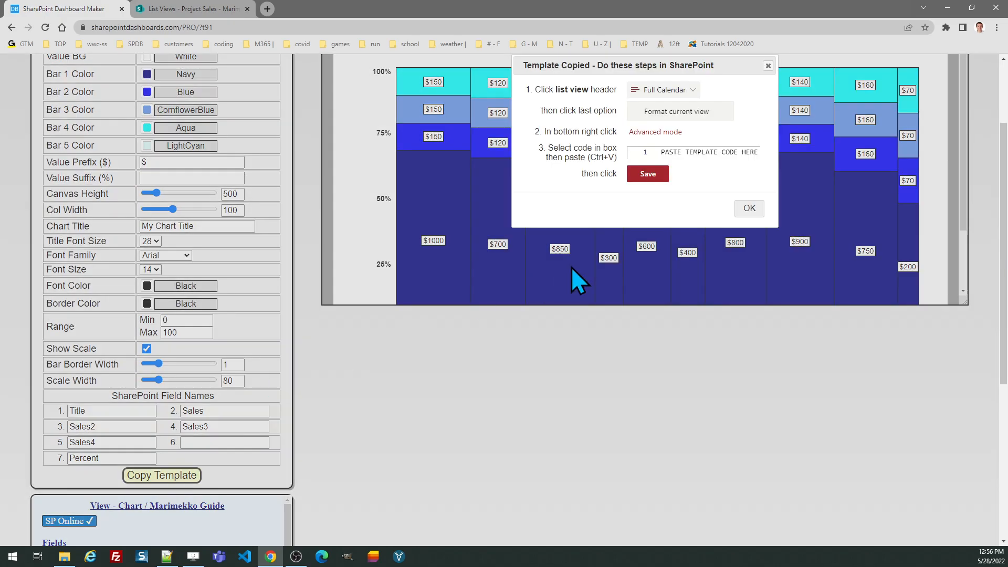
{"action": "left_click", "coordinate": [749, 210]}
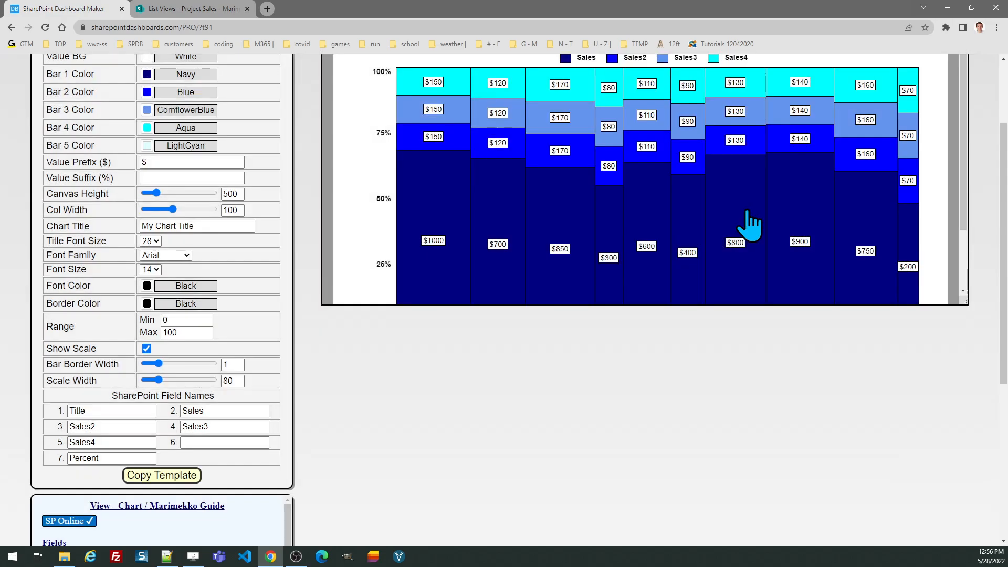
- Switch to the Project Sales list in SharePoint and open the Marimekko view's formatting in advanced mode
{"action": "left_click", "coordinate": [189, 10]}
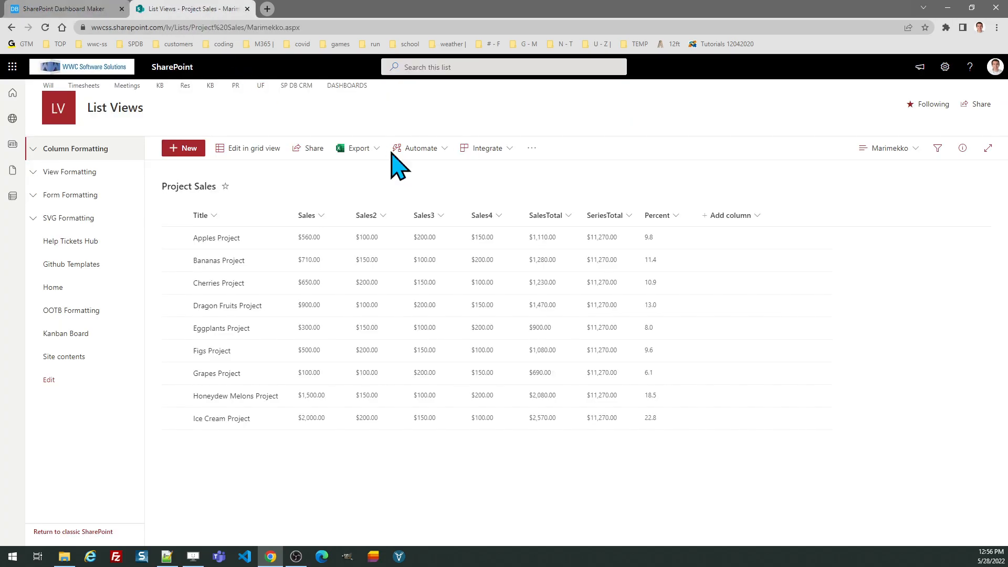
{"action": "left_click", "coordinate": [891, 153]}
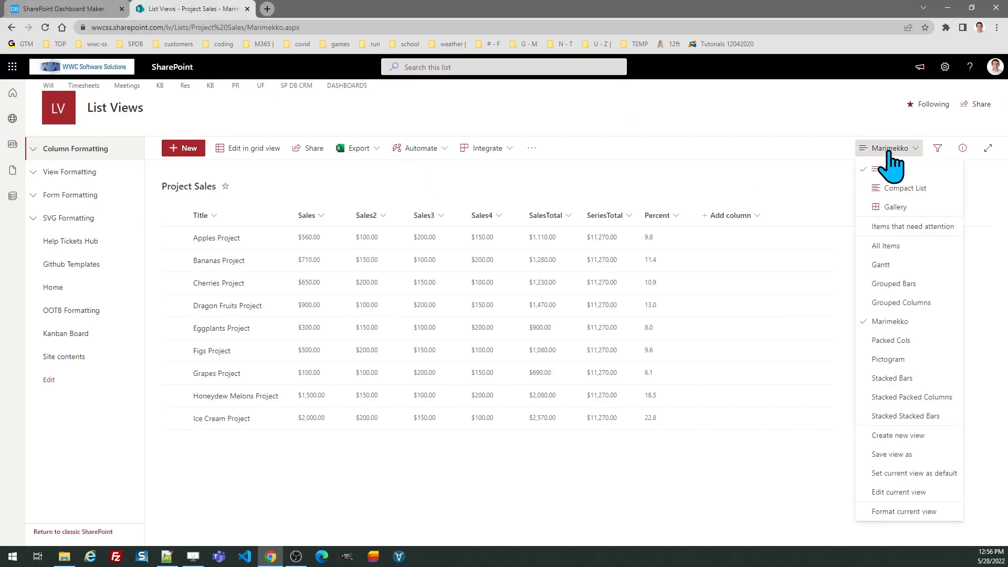
{"action": "left_click", "coordinate": [900, 512]}
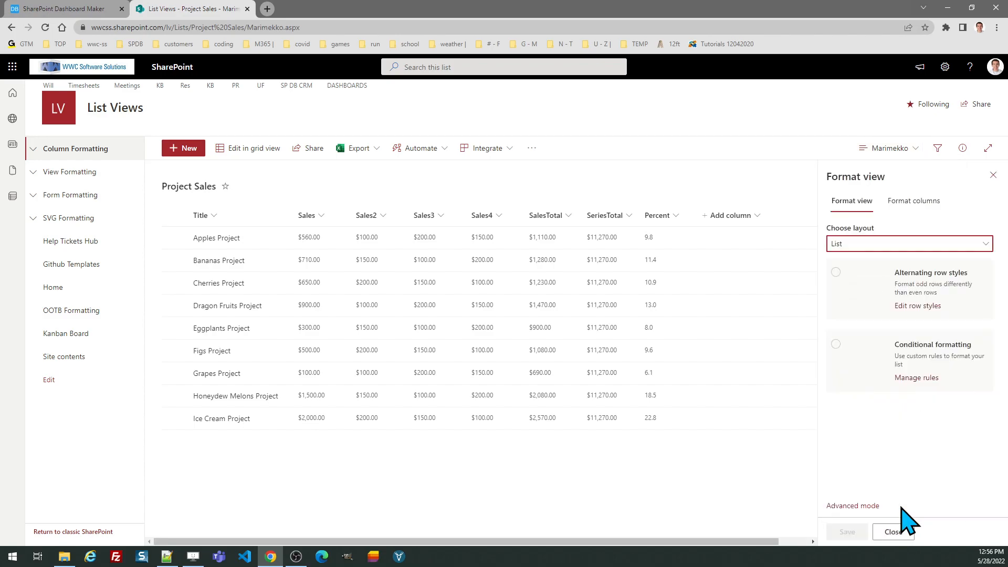
{"action": "left_click", "coordinate": [852, 506]}
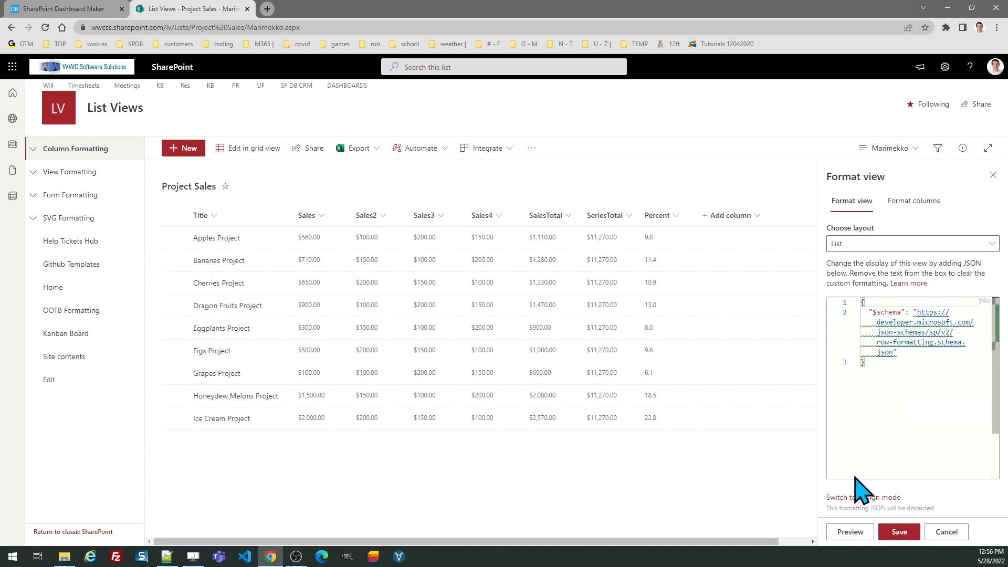
- Replace the view's entire formatting JSON with the copied Marimekko template, save it and close the Format view pane
{"action": "key", "text": "ctrl+a"}
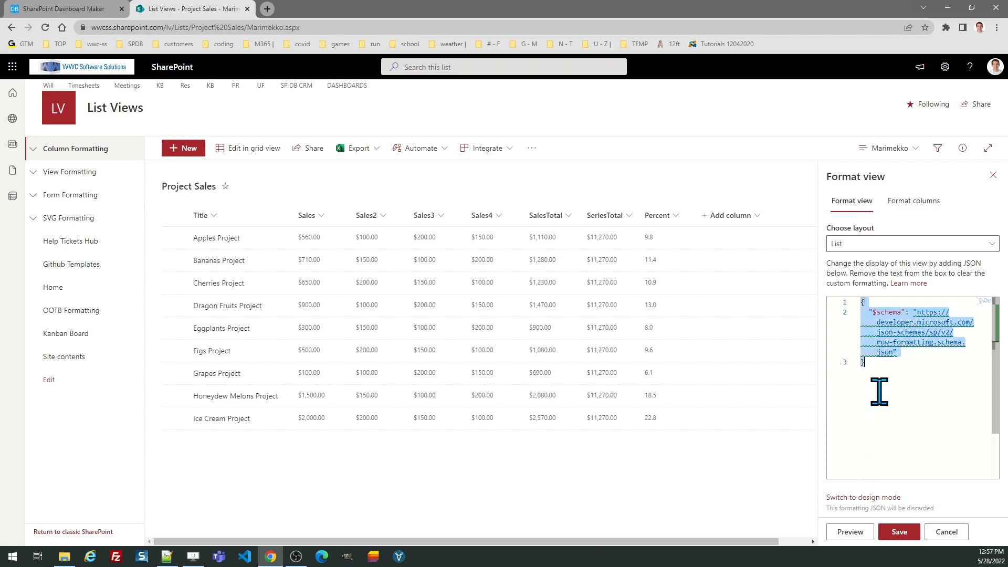
{"action": "key", "text": "ctrl+v"}
{"action": "left_click", "coordinate": [897, 531]}
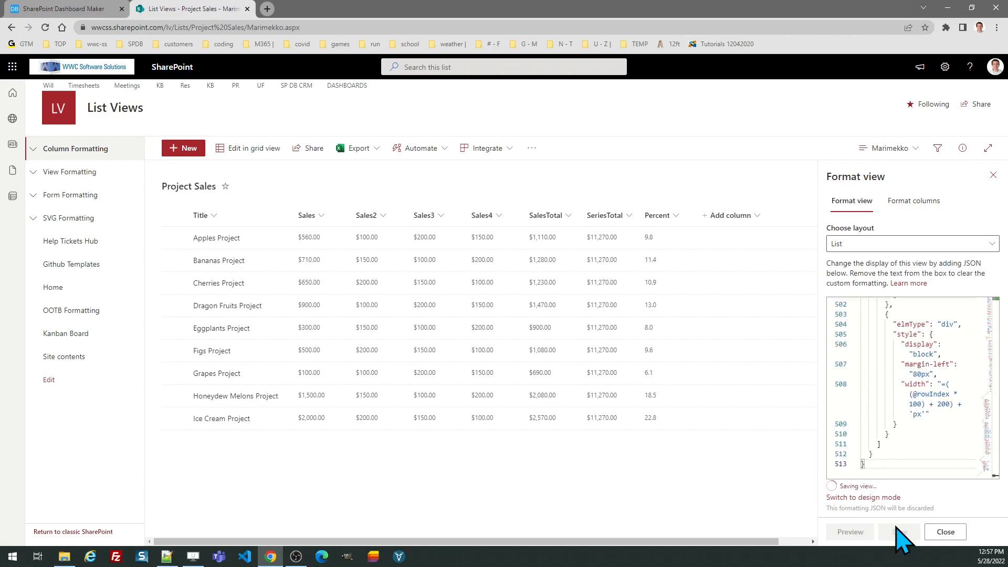
{"action": "left_click", "coordinate": [992, 175]}
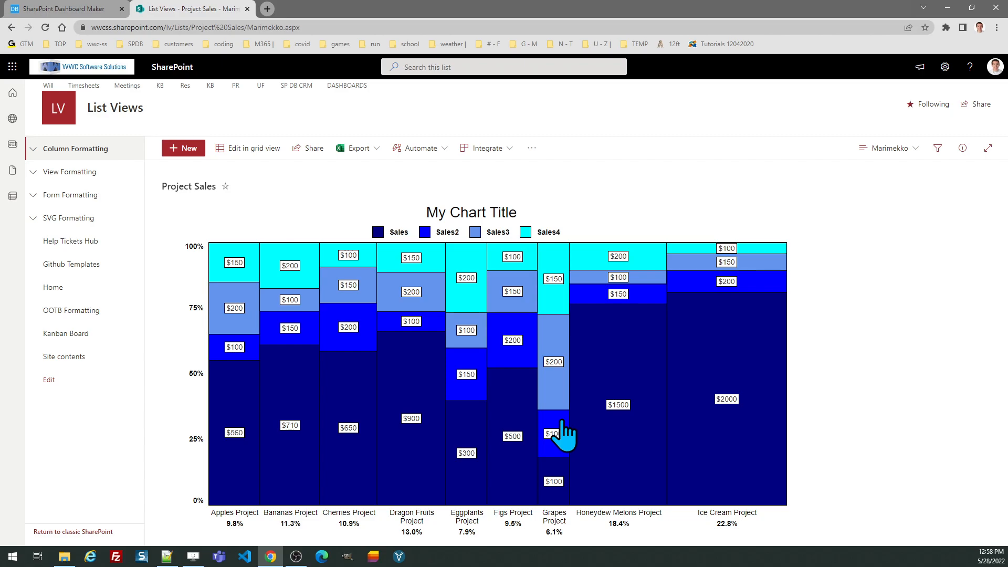
- Switch back to SharePoint Dashboard Maker and review the Marimekko template's settings and chart preview from the beginning
{"action": "left_click", "coordinate": [65, 8]}
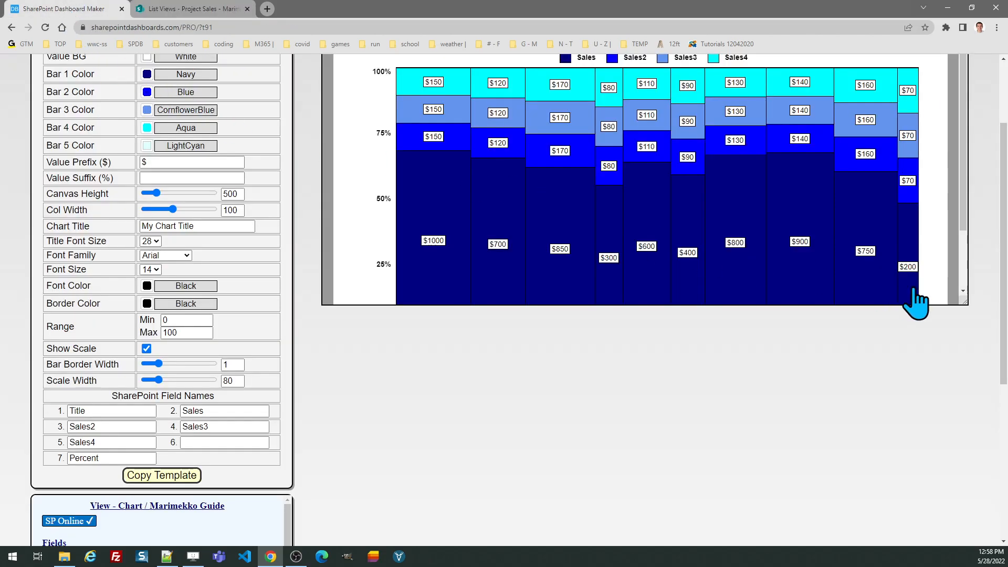
{"action": "left_click_drag", "start_coordinate": [1003, 323], "coordinate": [1003, 265]}
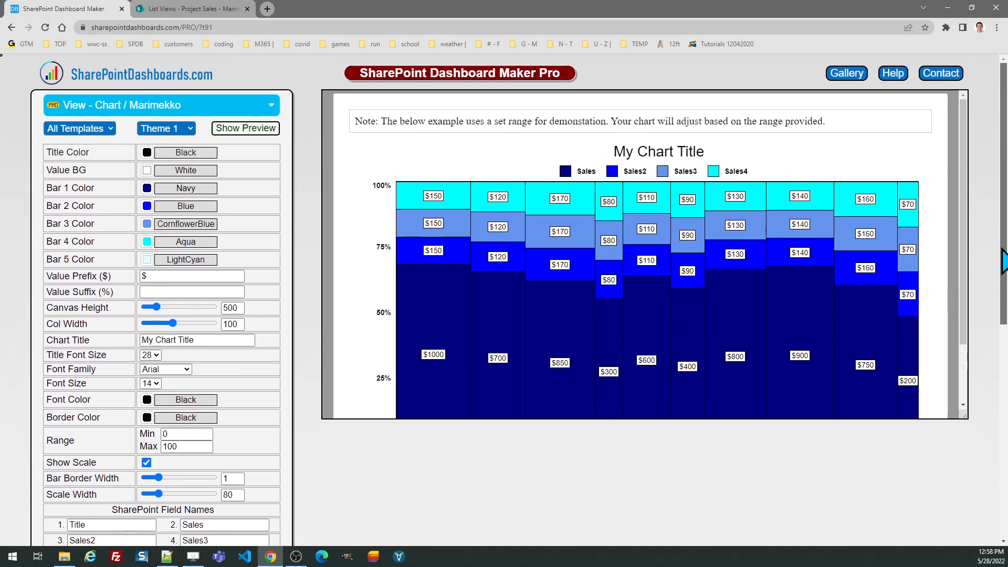